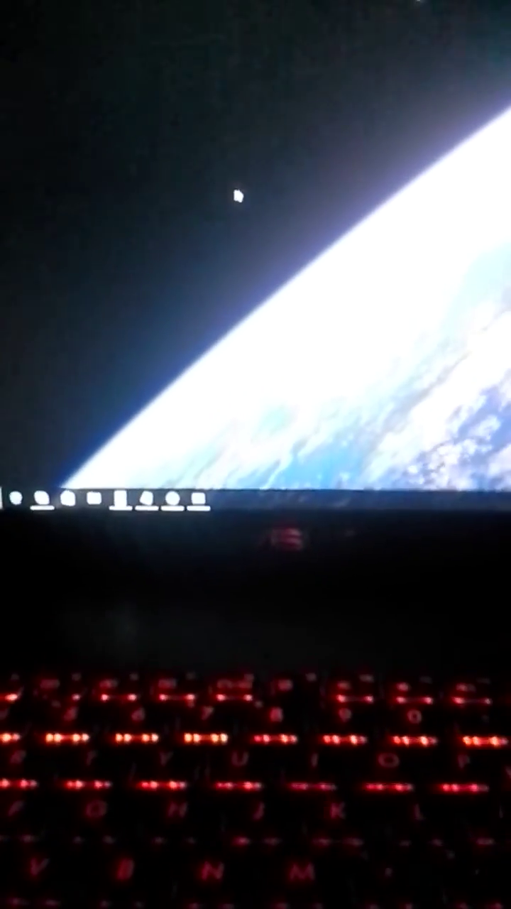
Drag across the laptop desktop with the Earth-from-space wallpaper, before Skyrim is launched.
{"action": "left_click_drag", "start_coordinate": [262, 142], "coordinate": [237, 206]}
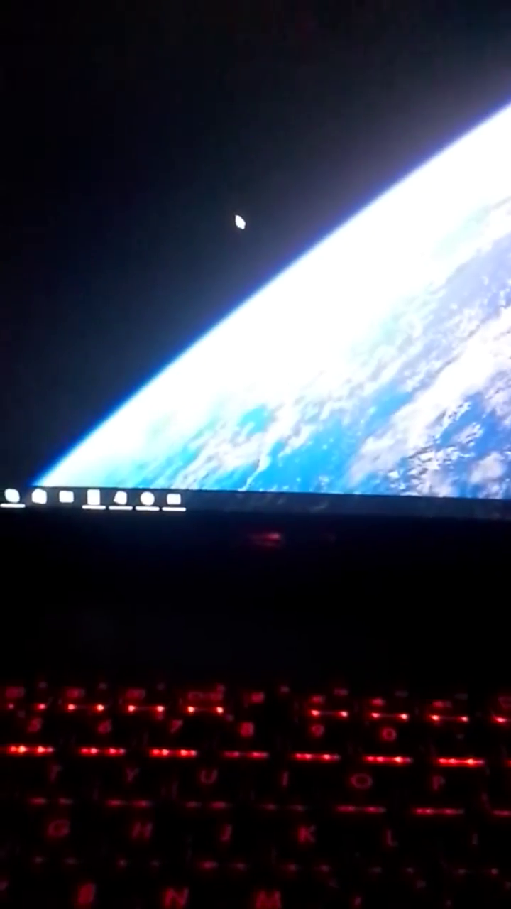